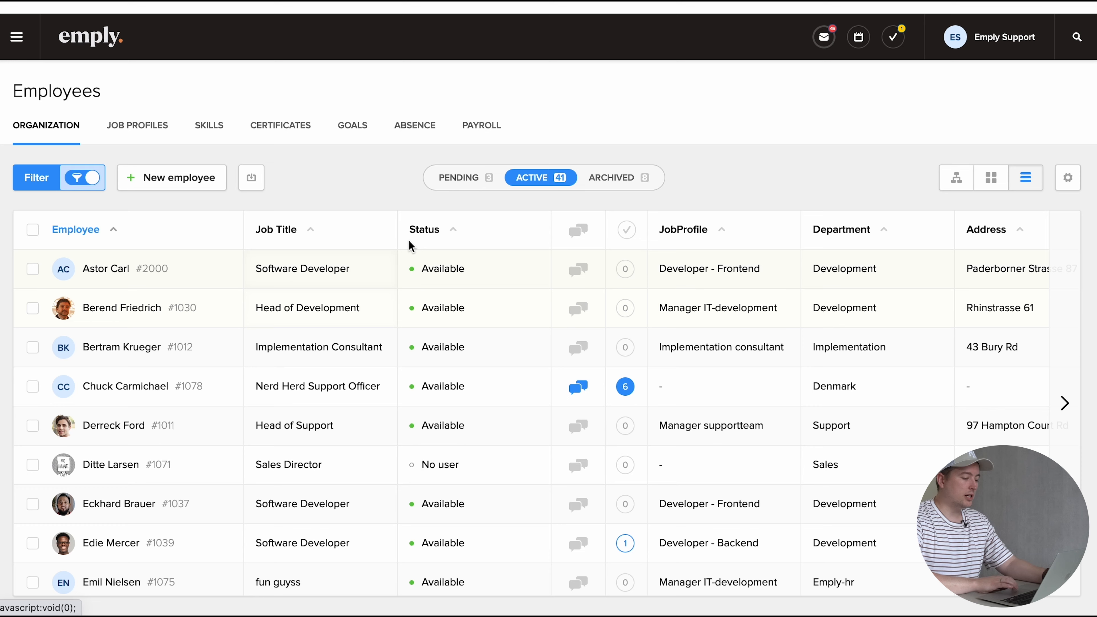
# View the pending employees, and open the Automations page in the settings
pyautogui.click(470, 188)
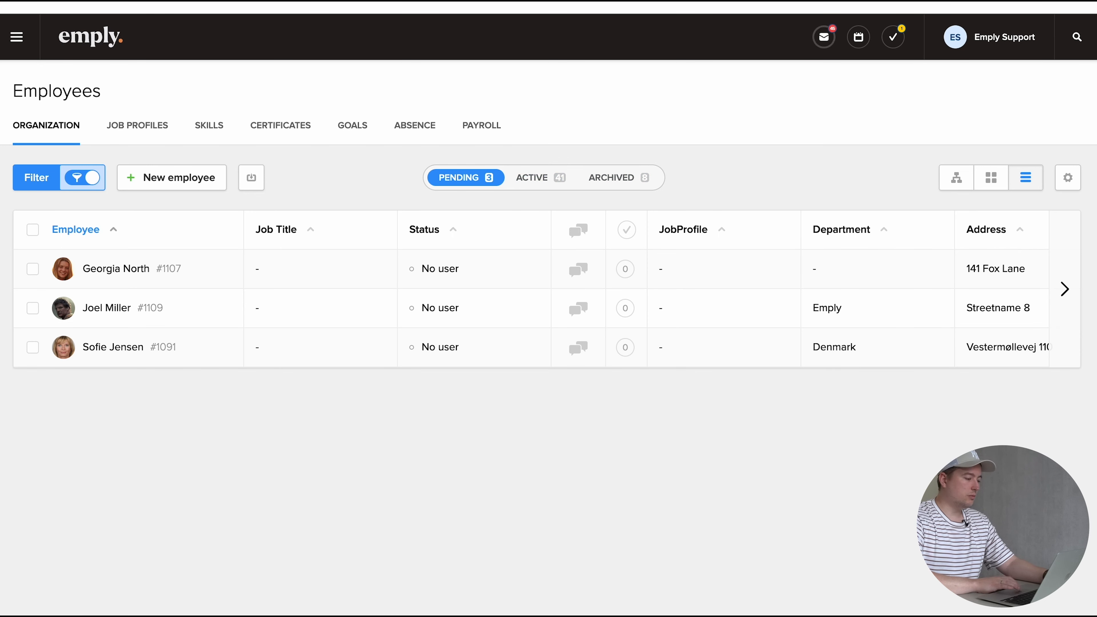
pyautogui.click(423, 2)
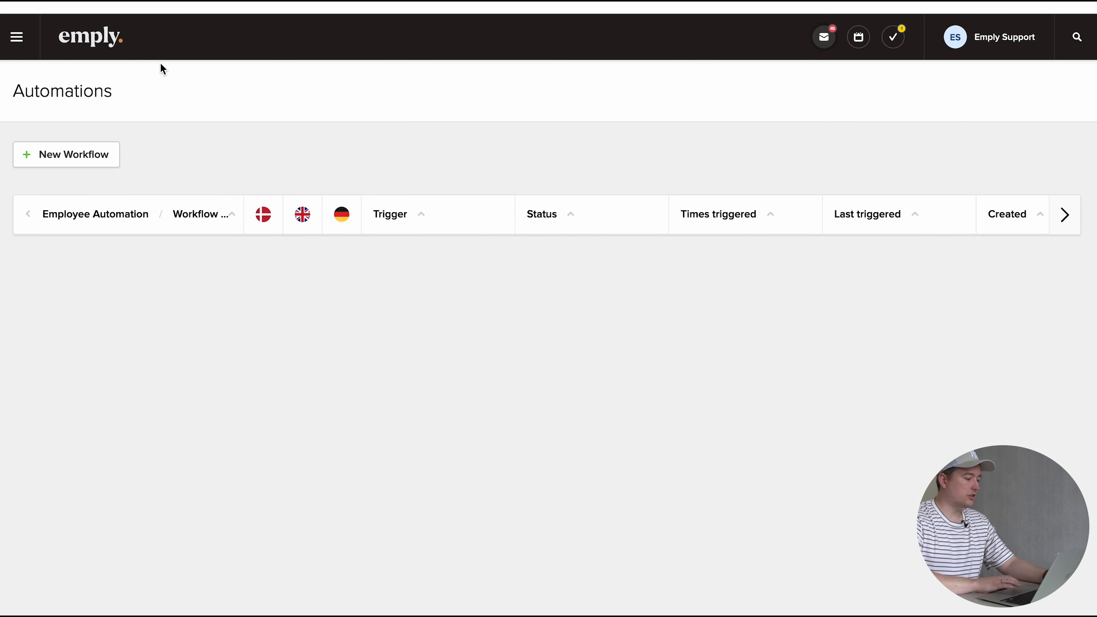
pyautogui.click(25, 56)
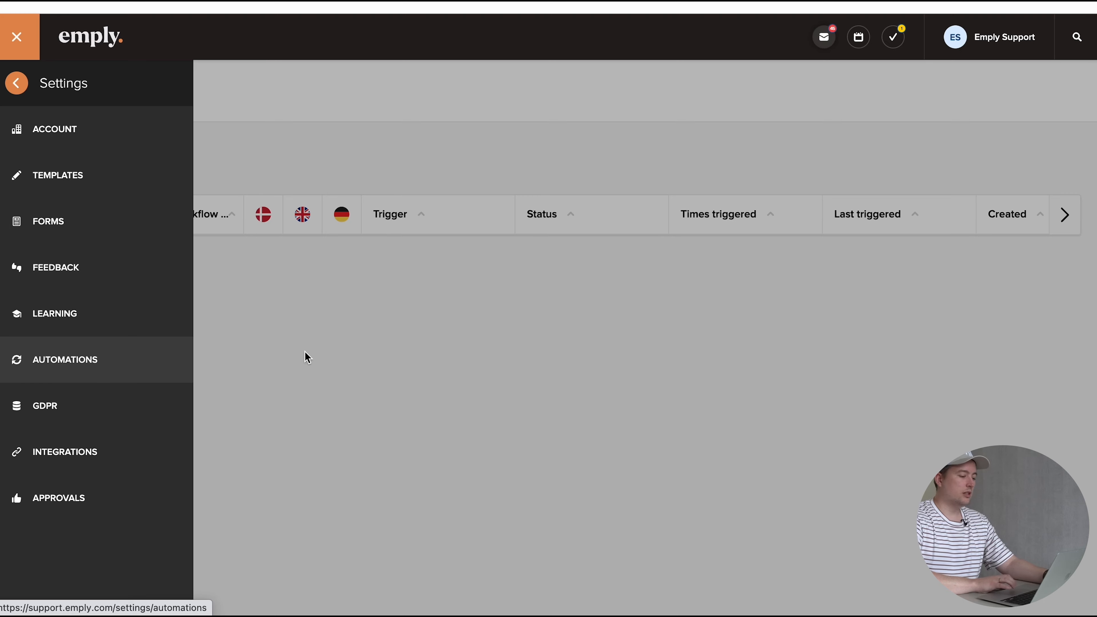
pyautogui.click(489, 321)
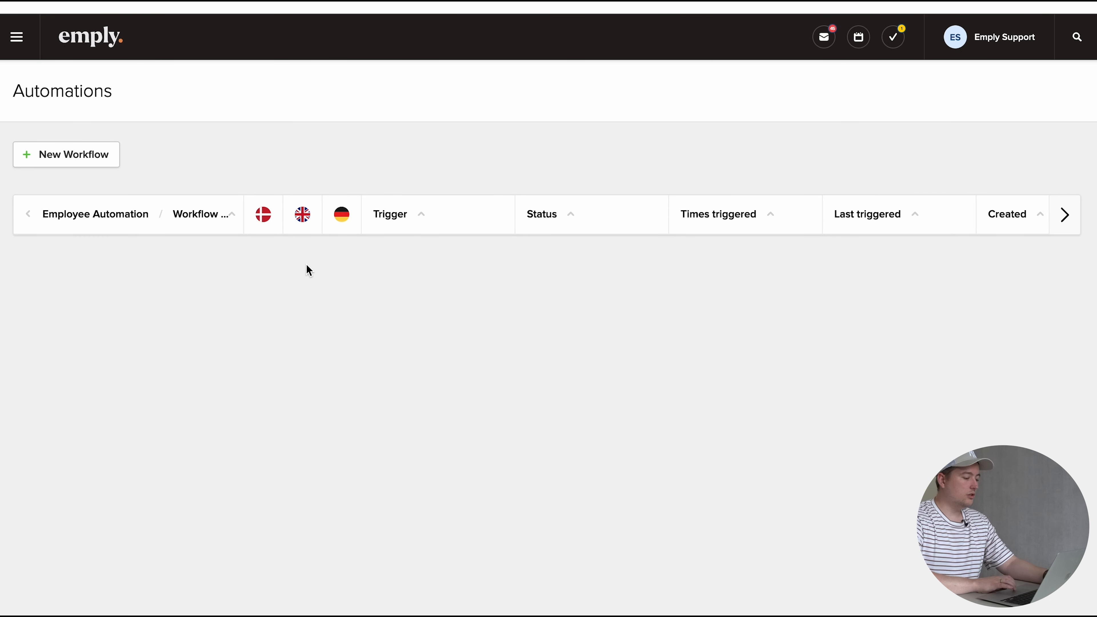
# Create a new English workflow titled "Move resigned employee to archived"
pyautogui.click(108, 166)
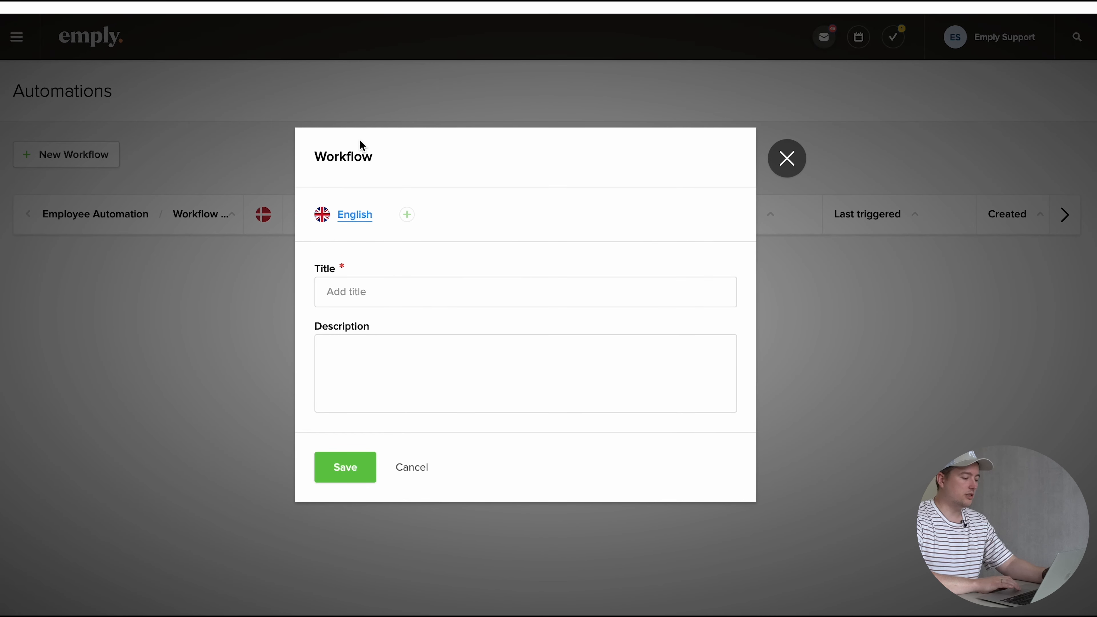
pyautogui.click(400, 283)
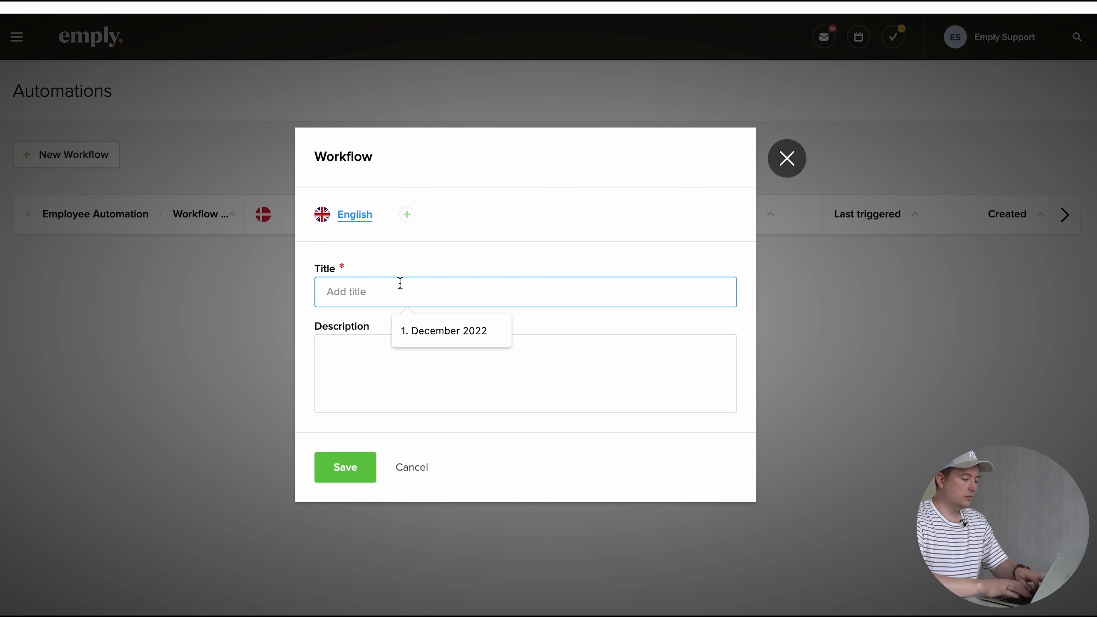
pyautogui.write('Move resigned employee to archived')
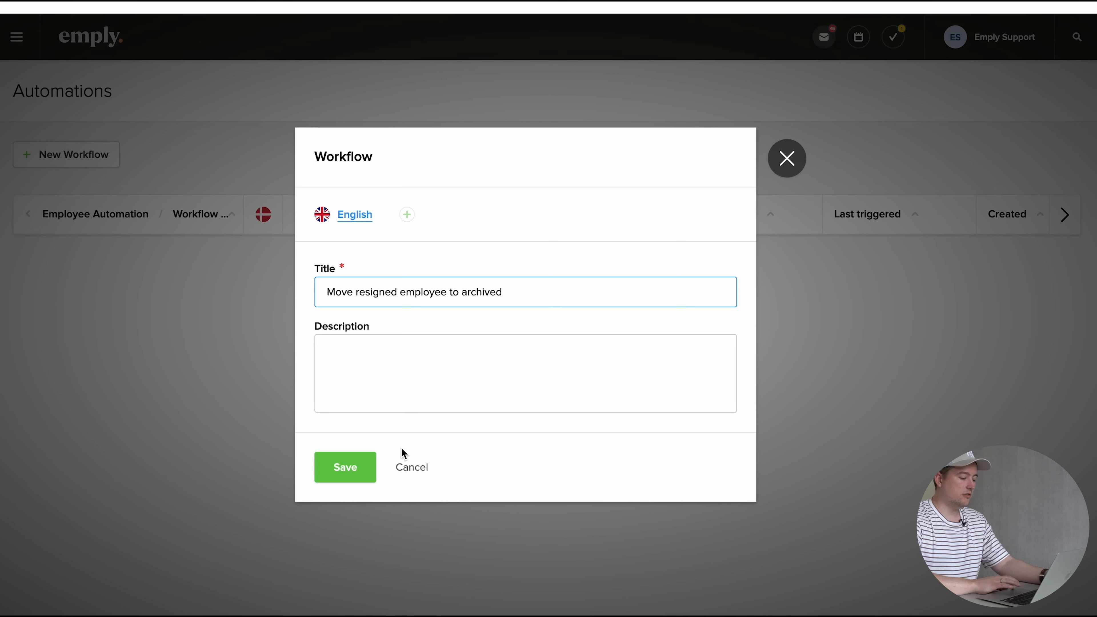
pyautogui.click(349, 467)
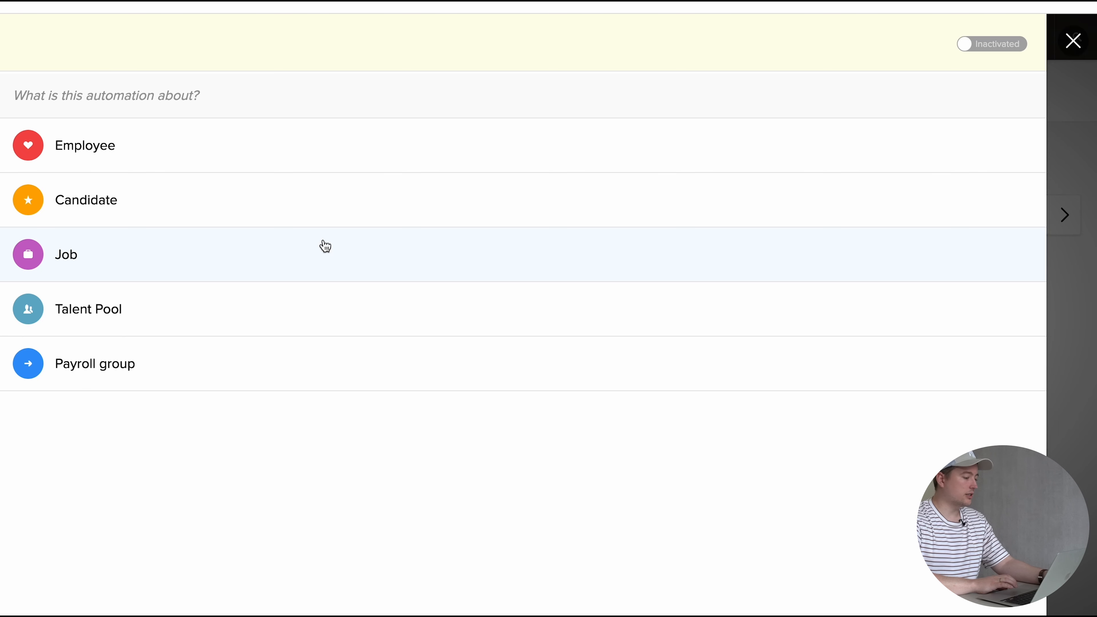
# Make the automation about Employee with a Scheduled trigger that repeats each day
pyautogui.click(311, 157)
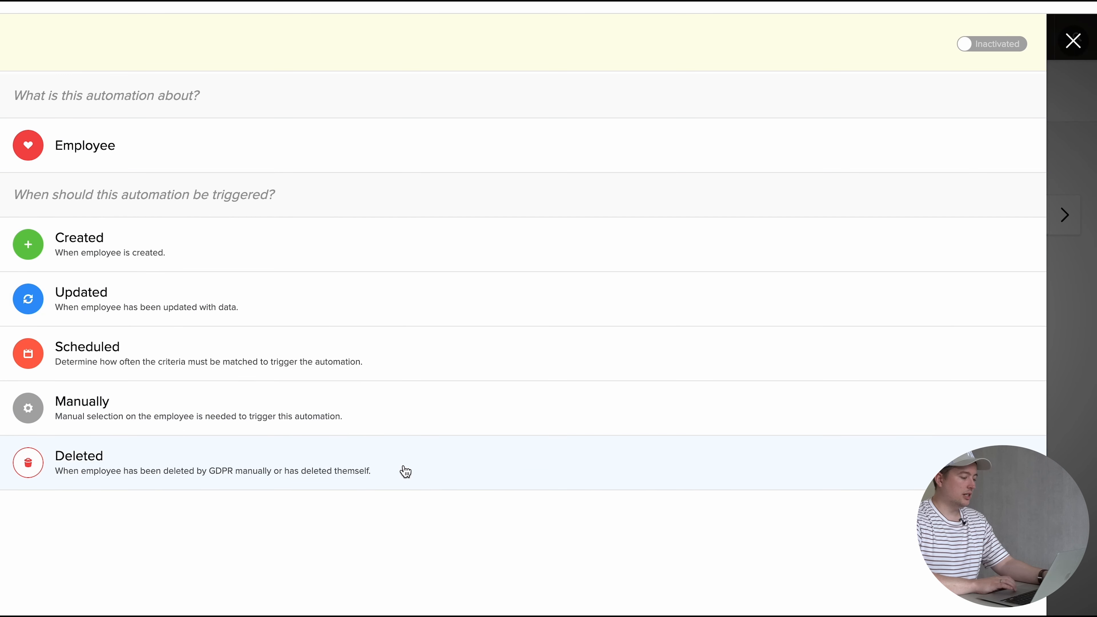
pyautogui.click(379, 365)
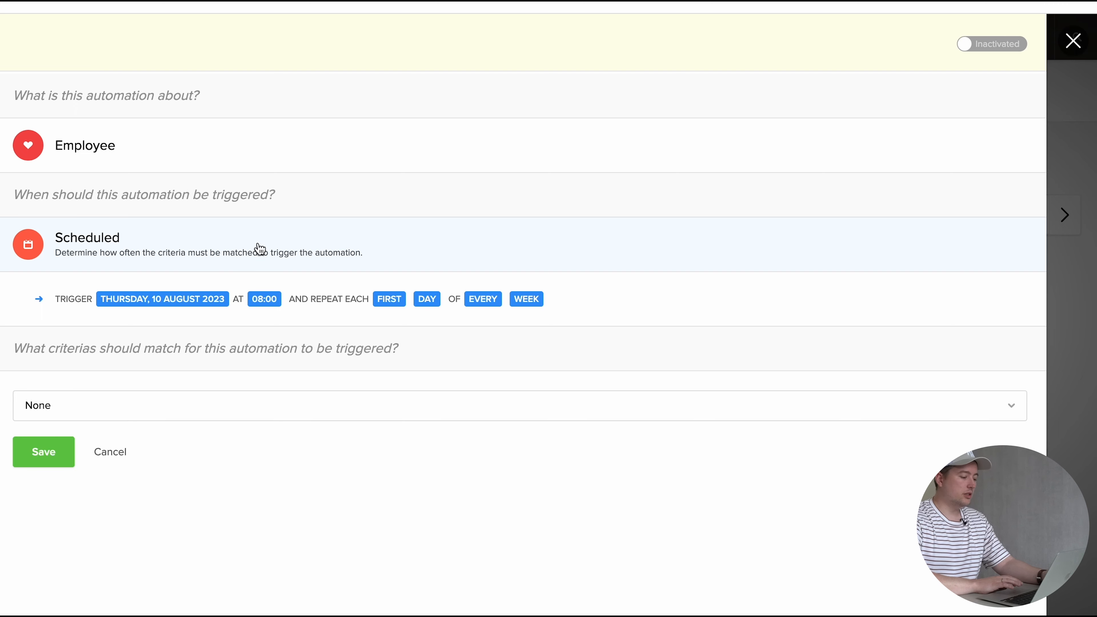
pyautogui.click(387, 300)
pyautogui.click(428, 359)
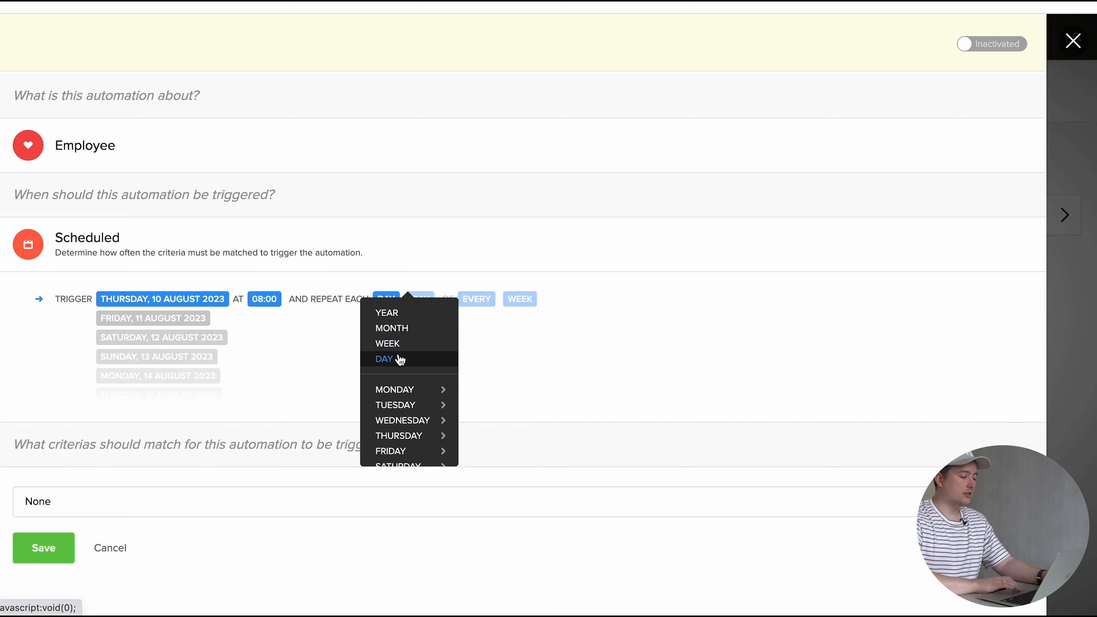
pyautogui.click(277, 301)
pyautogui.click(344, 280)
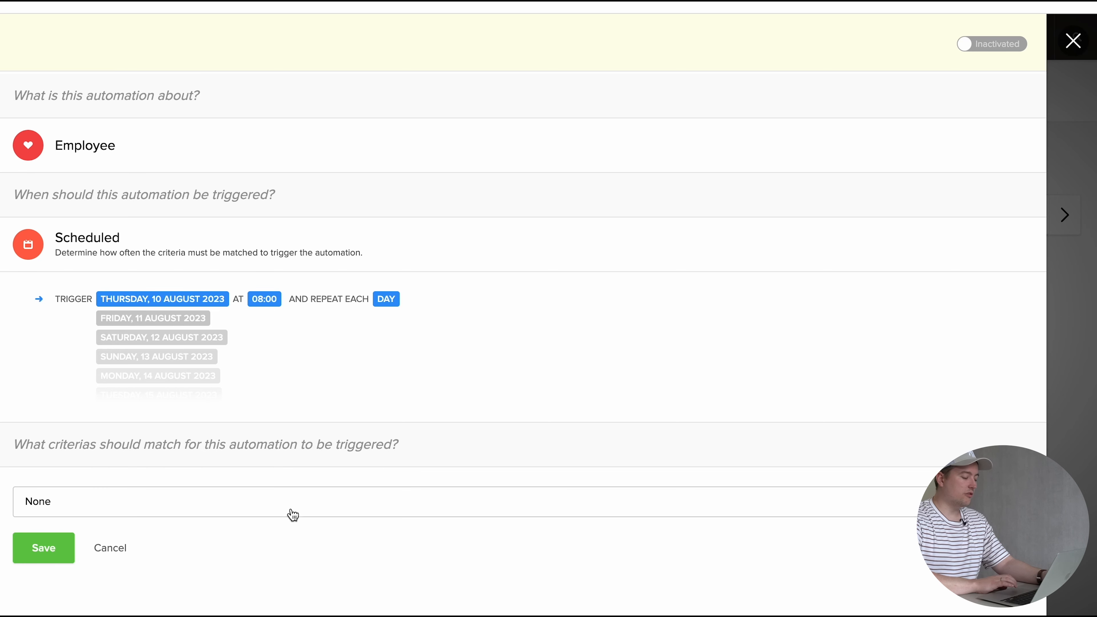
# Find the resignation fields and choose "Standard > Payroll resignation date" as the trigger criterion
pyautogui.click(300, 512)
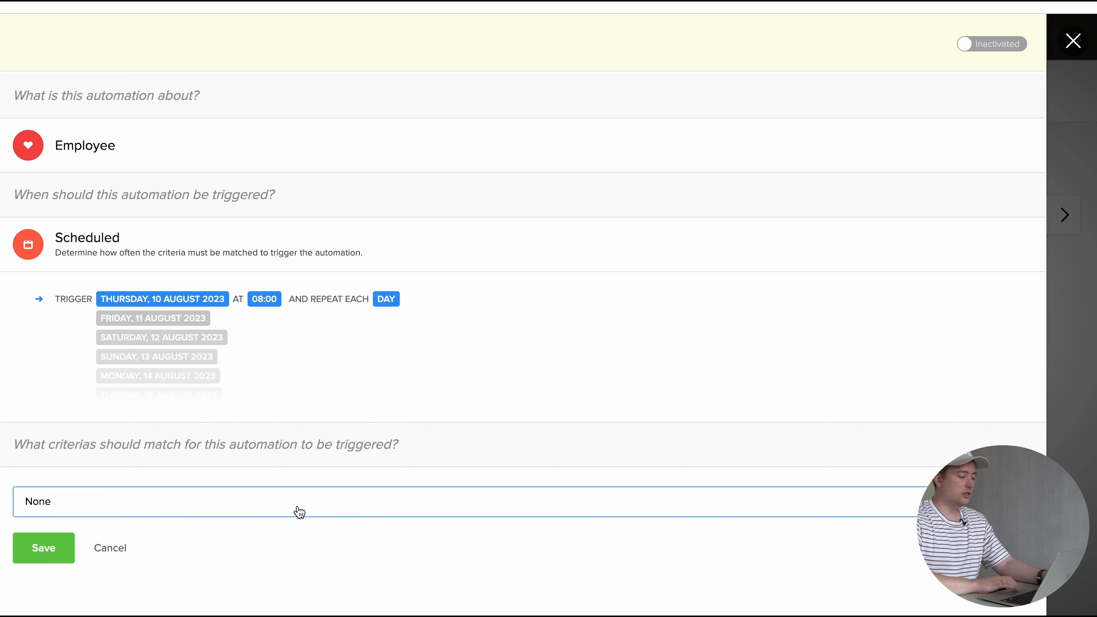
pyautogui.click(225, 191)
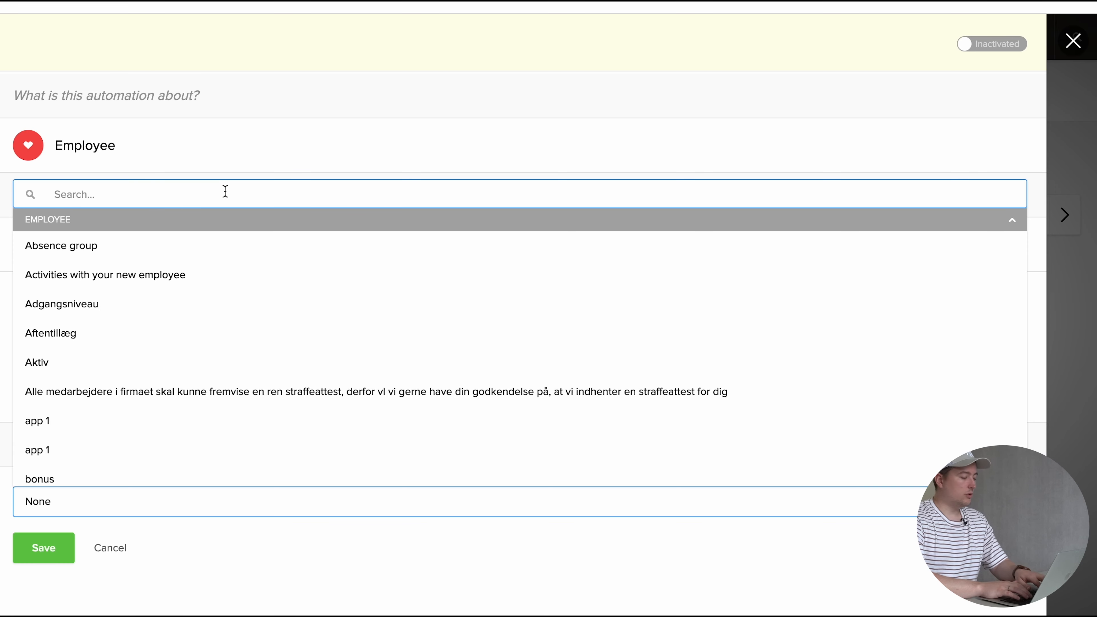
pyautogui.write('resig')
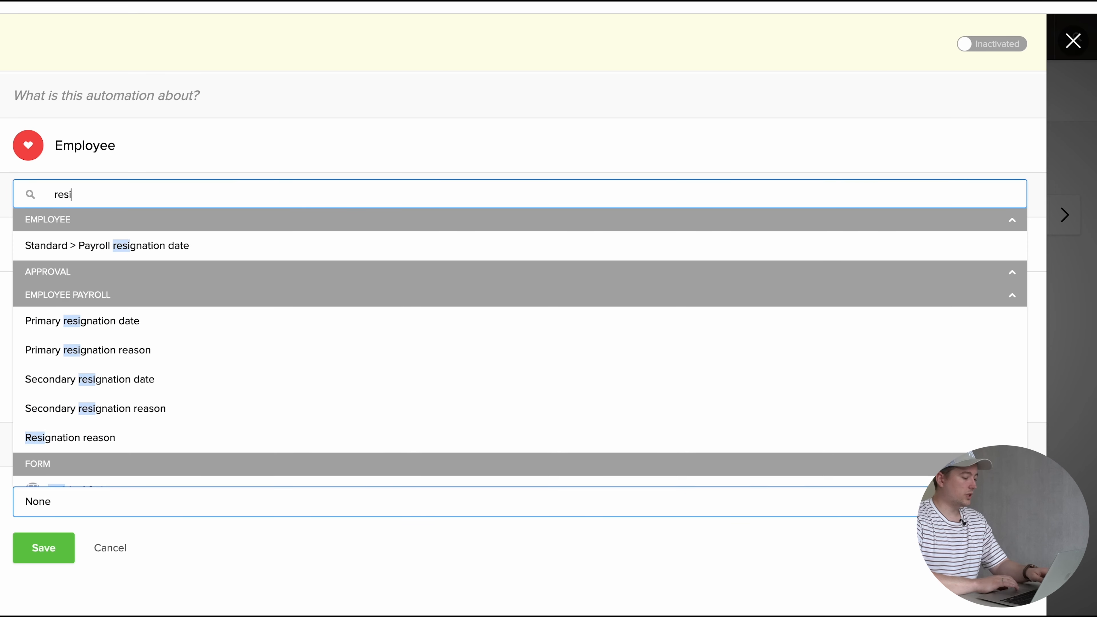
pyautogui.click(249, 246)
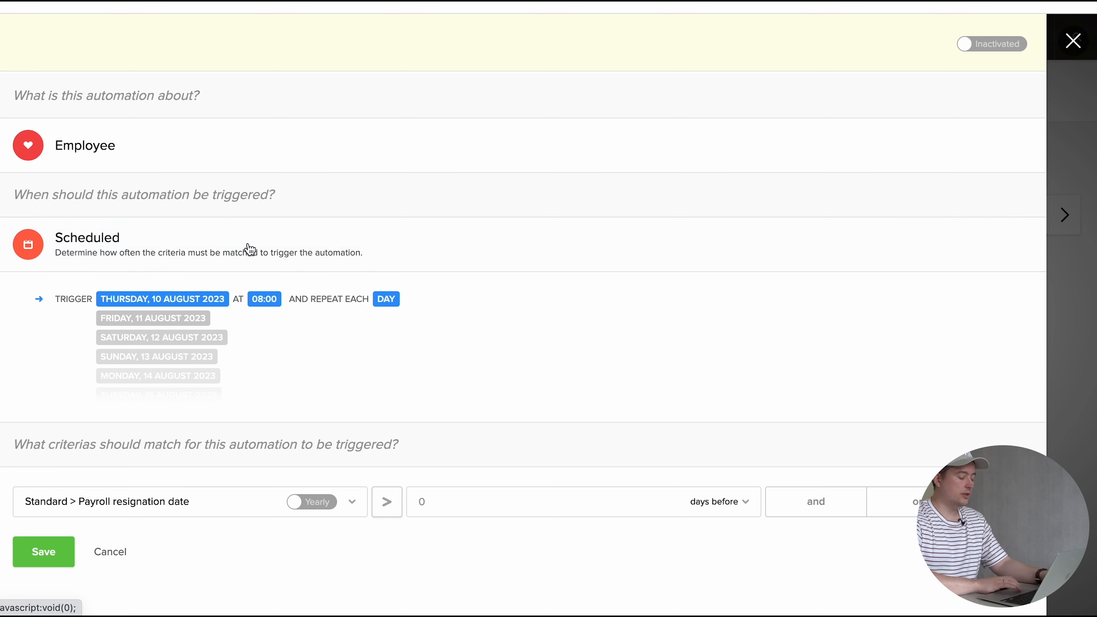
# Set the payroll resignation date criterion to equal 5 days after, and save the trigger
pyautogui.click(391, 506)
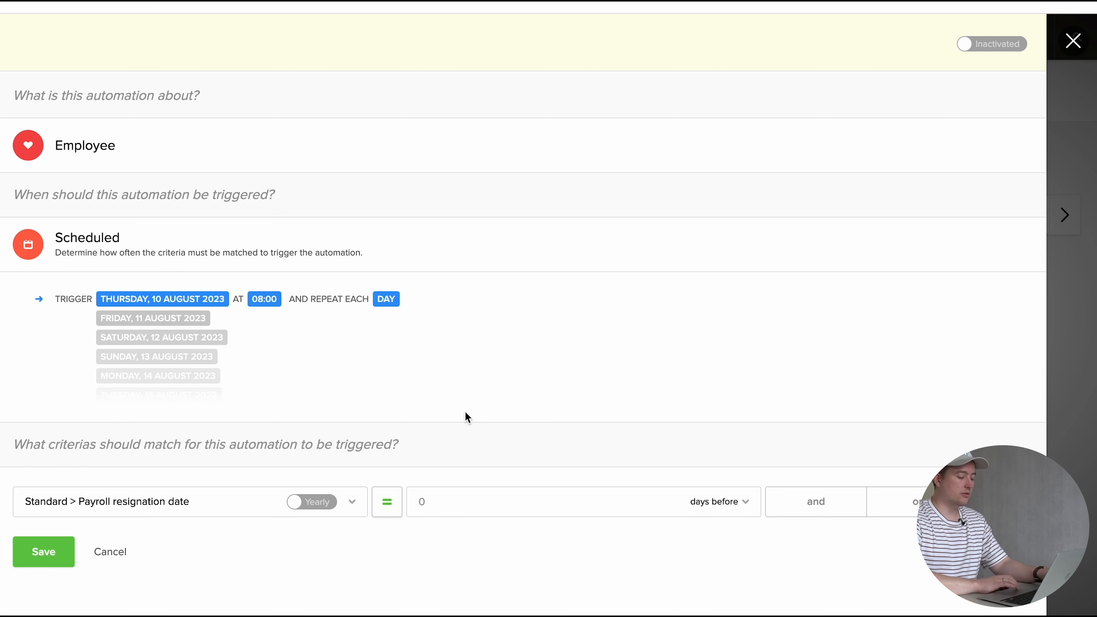
pyautogui.click(458, 505)
pyautogui.write('5')
pyautogui.click(710, 507)
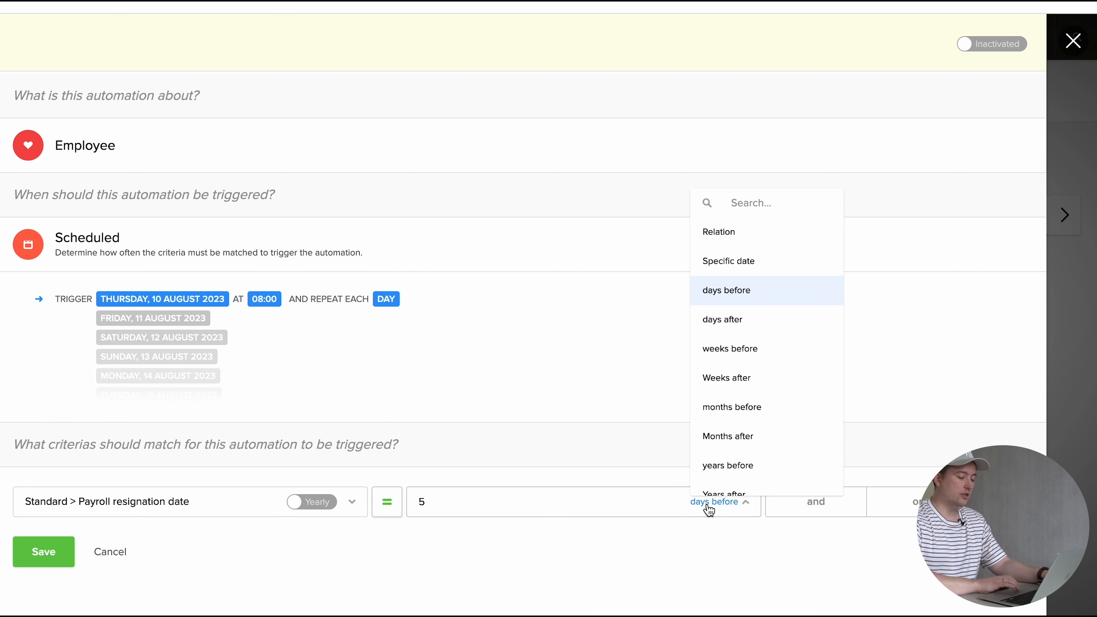
pyautogui.click(767, 325)
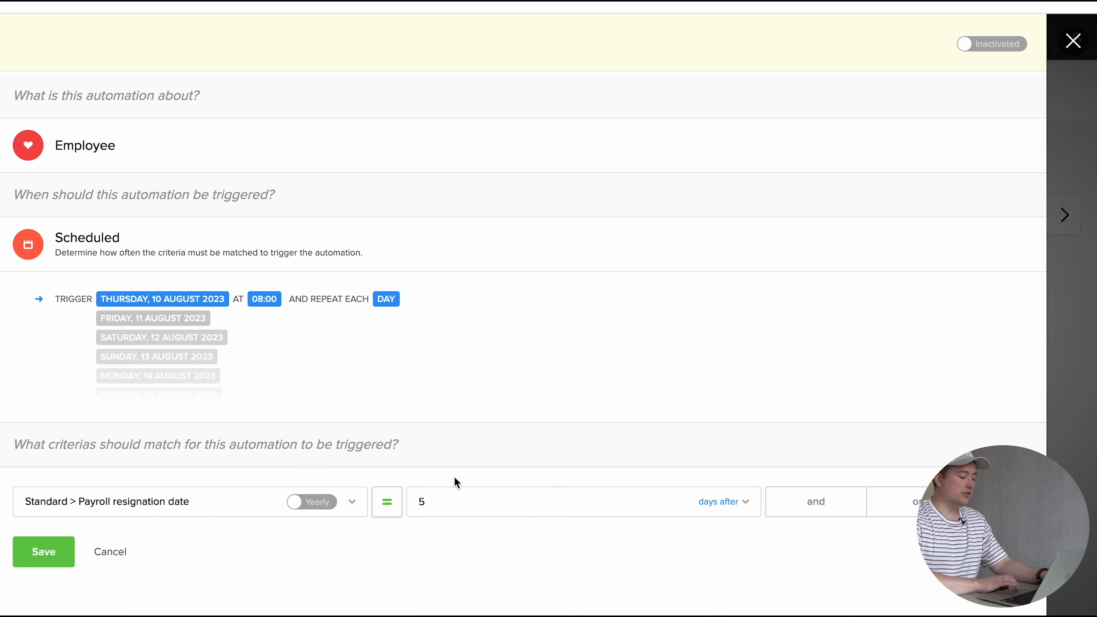
pyautogui.click(64, 563)
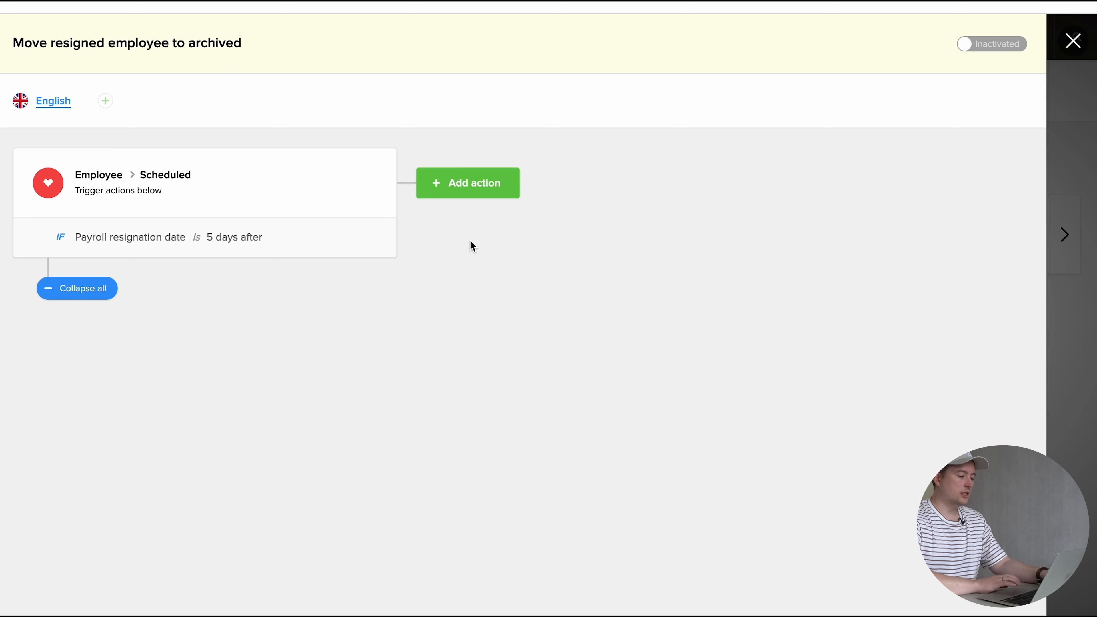
# Add a Move action to the workflow that sets the employee status to Archive, and activate the workflow
pyautogui.click(472, 199)
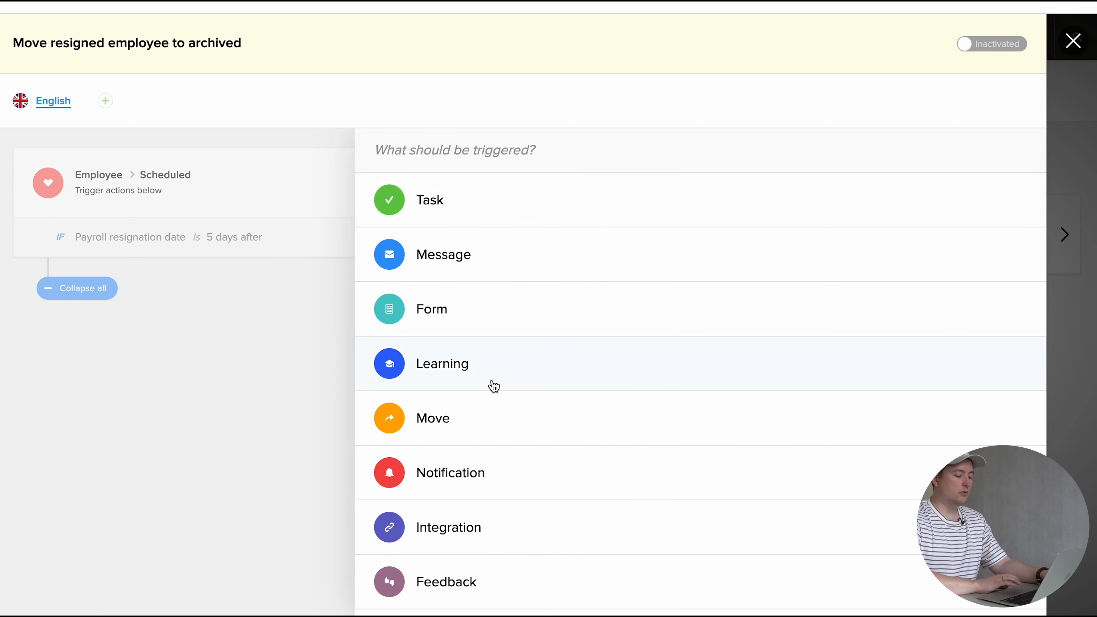
pyautogui.click(493, 419)
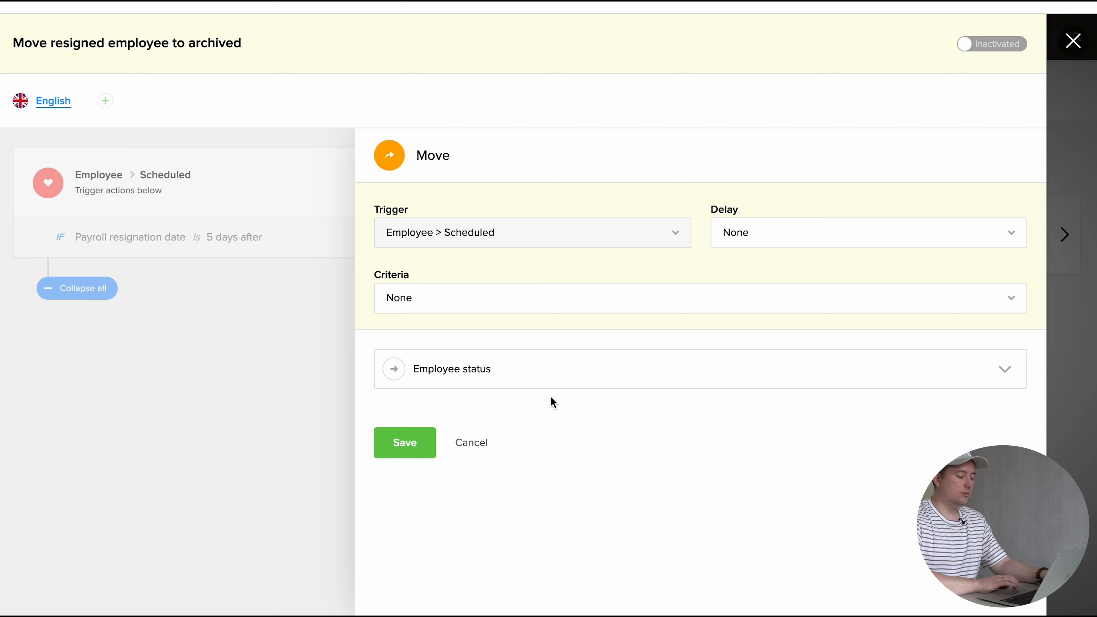
pyautogui.click(561, 386)
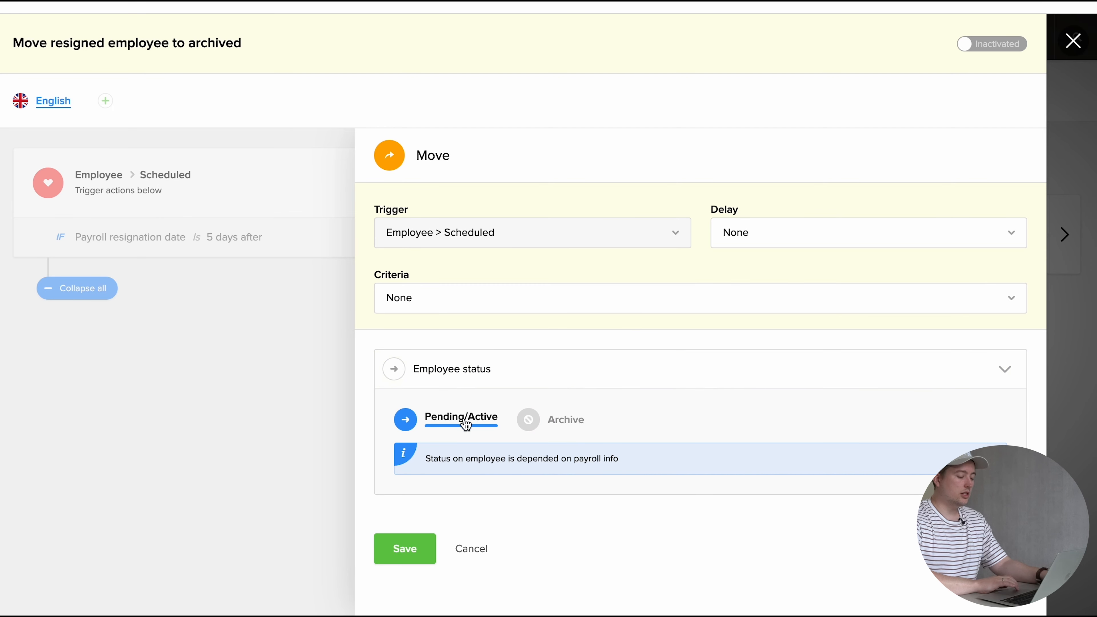
pyautogui.click(553, 426)
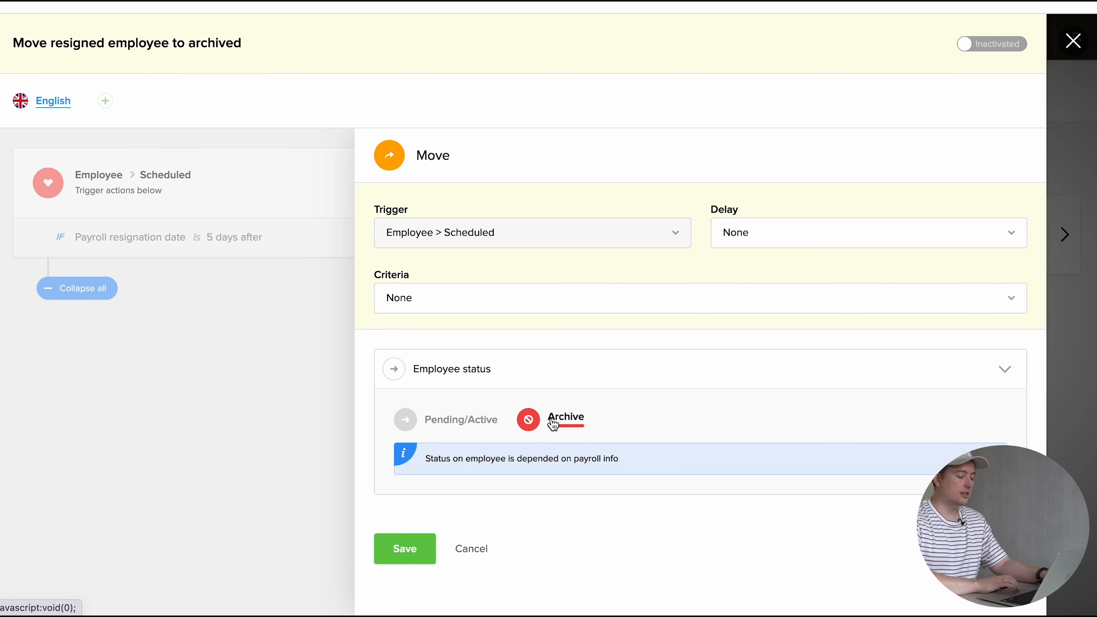
pyautogui.click(416, 554)
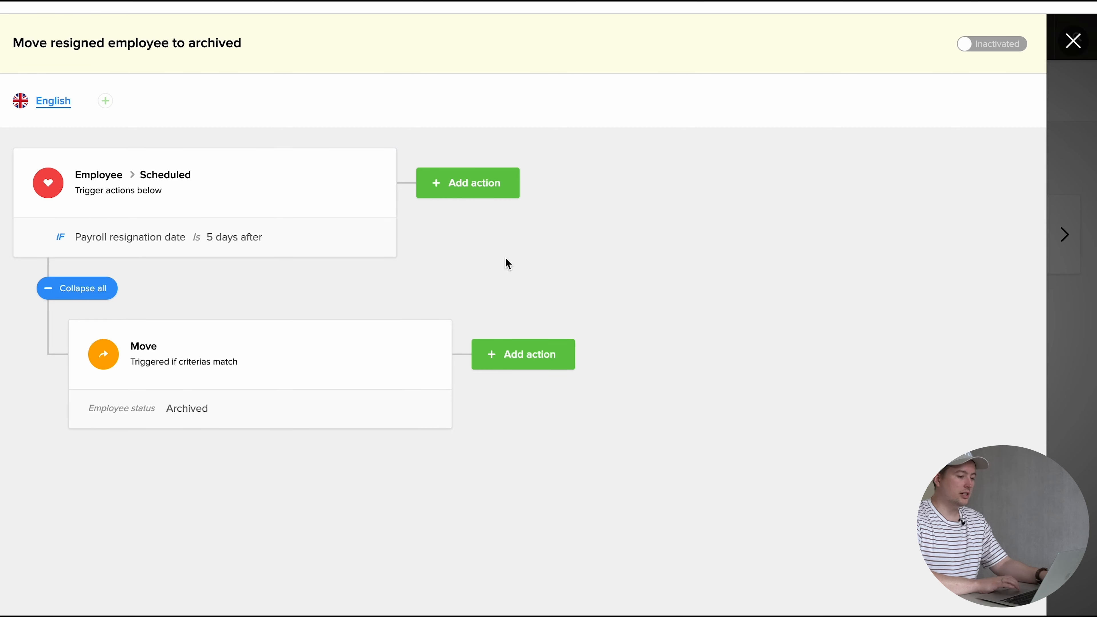
pyautogui.click(989, 51)
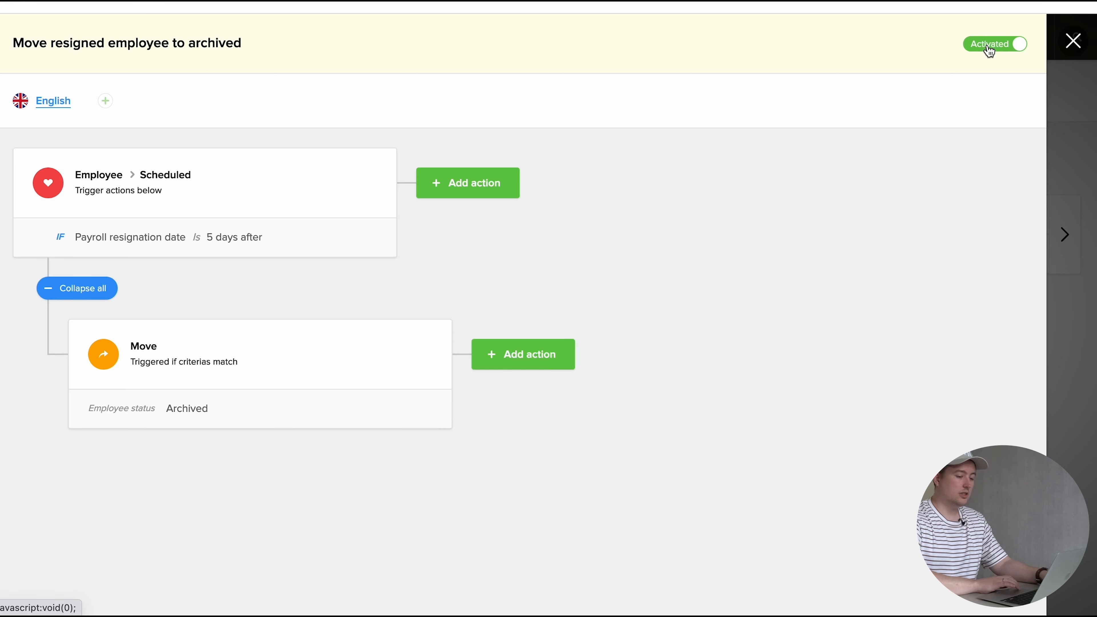
pyautogui.click(1072, 41)
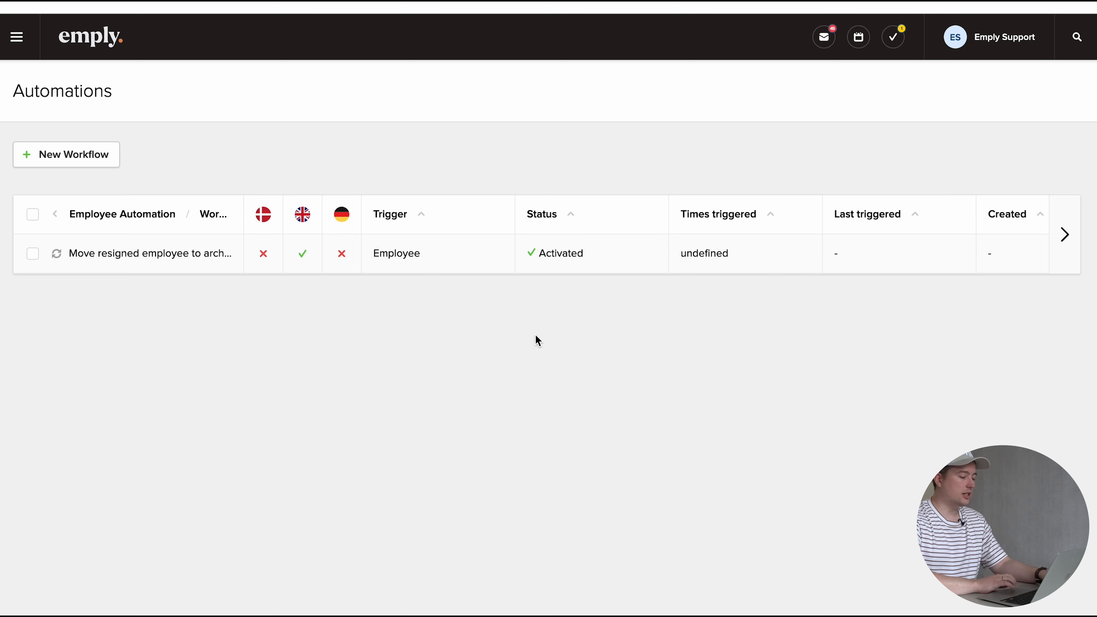